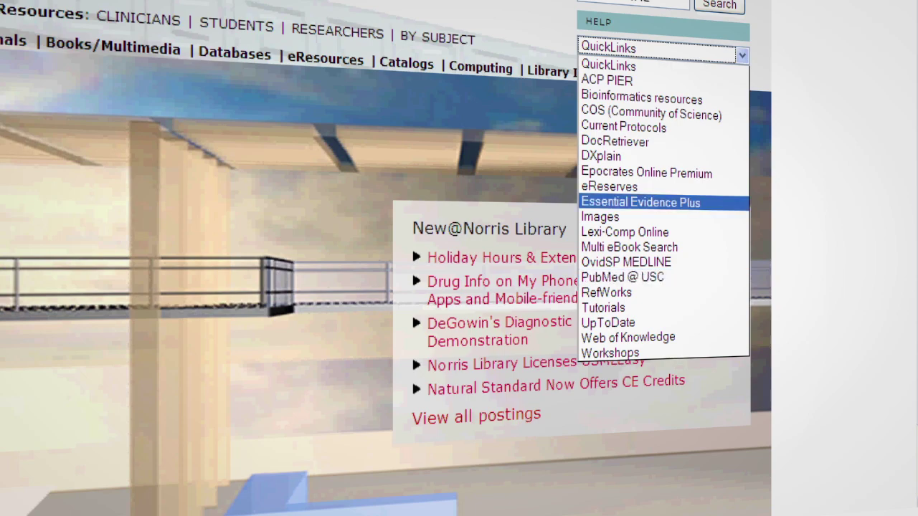
# - Go to PubMed @ USC from the library's QuickLinks list
pyautogui.click(622, 277)
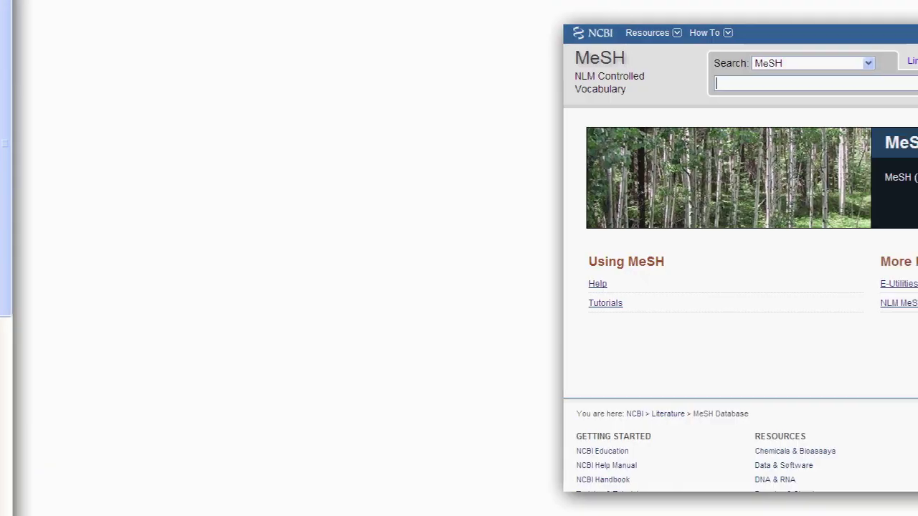
# - Search MeSH for 'fever' and open the full Fever record from the 129 results
pyautogui.write('fever')
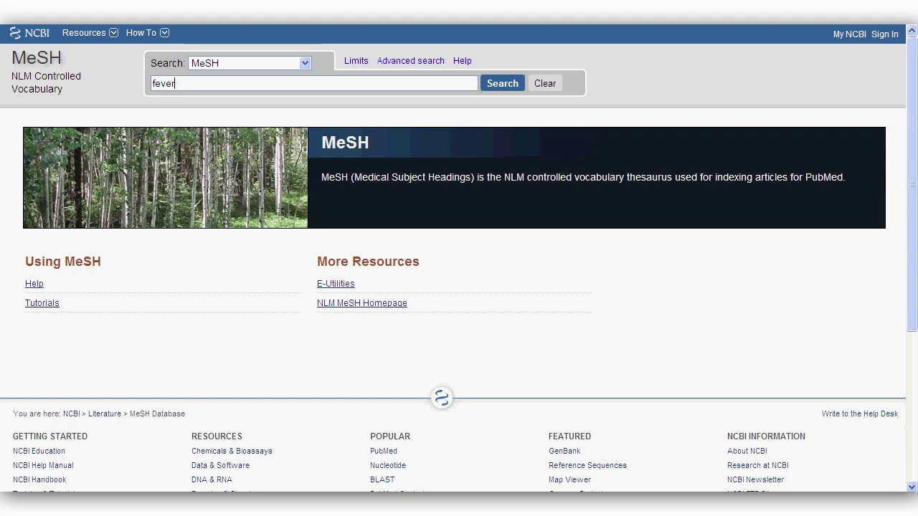
pyautogui.press('Tab')
pyautogui.press('Return')
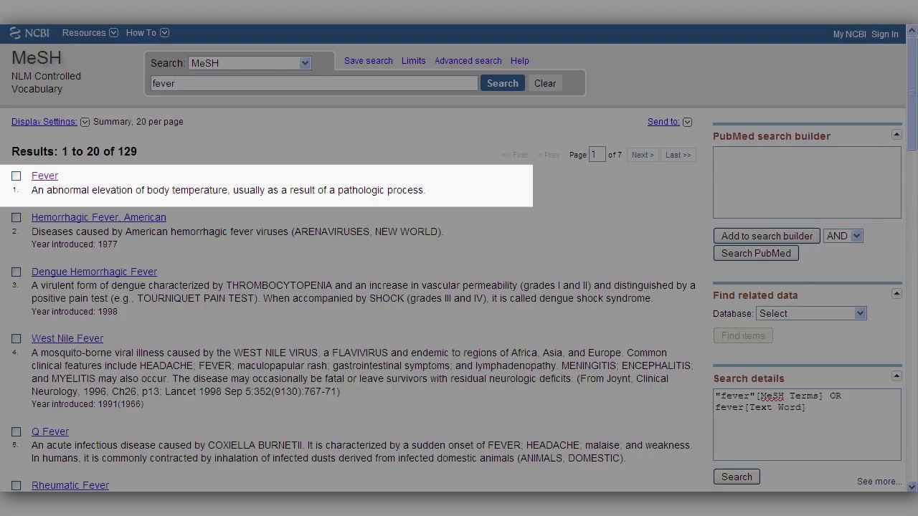
pyautogui.scroll(-5, 459, 258)
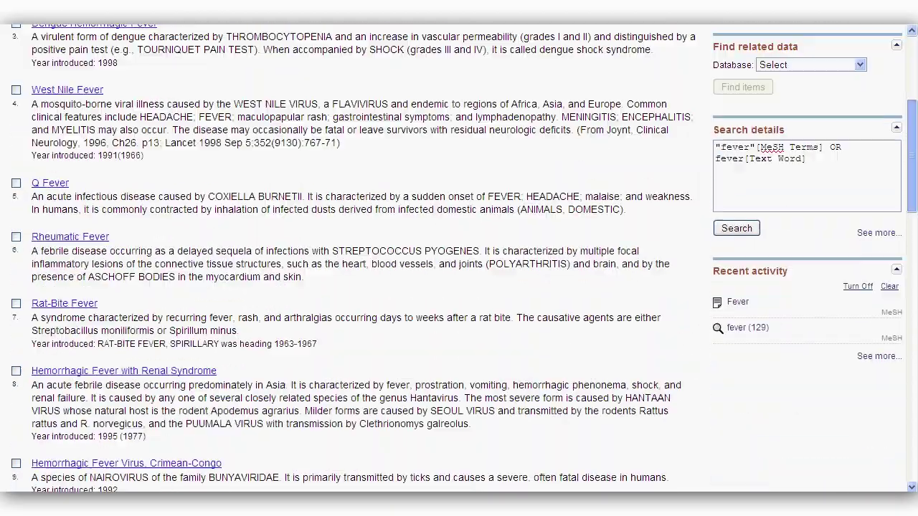
pyautogui.scroll(5, 459, 258)
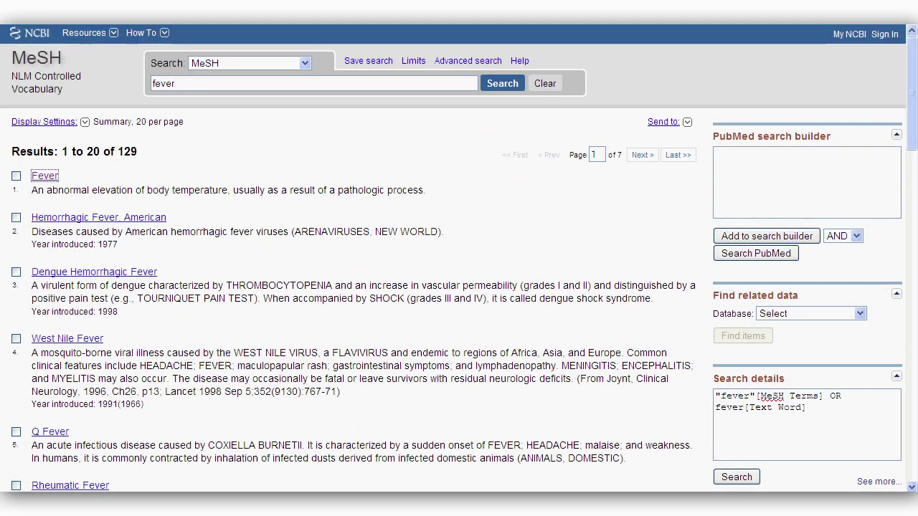
pyautogui.click(44, 176)
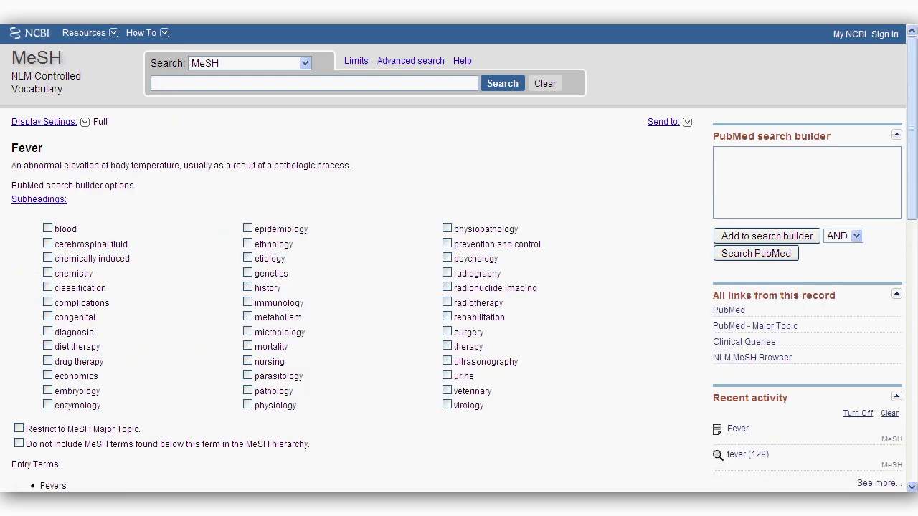
pyautogui.scroll(-2, 459, 258)
pyautogui.scroll(-4, 459, 258)
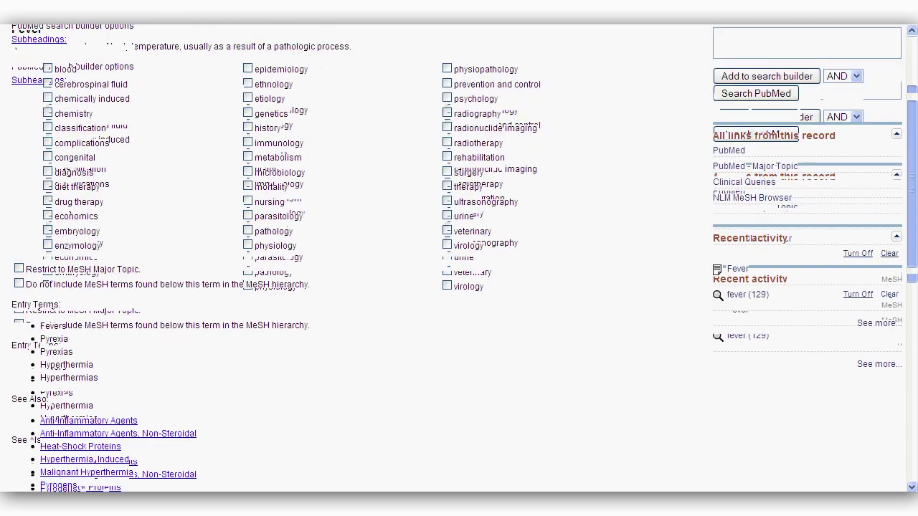
pyautogui.scroll(5, 459, 258)
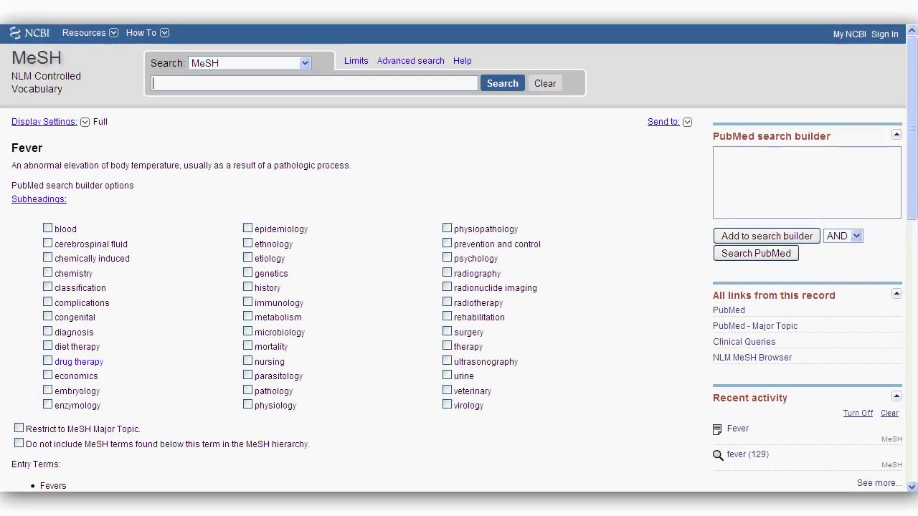
# - Add Fever/drug therapy to the PubMed search builder and enter 'tylenol' as the next query
pyautogui.click(47, 361)
pyautogui.click(767, 236)
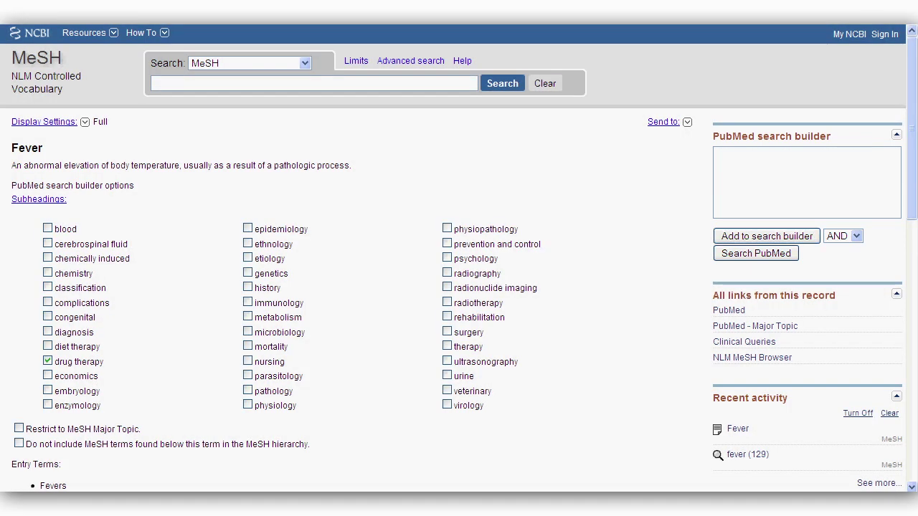
pyautogui.write('tylenol')
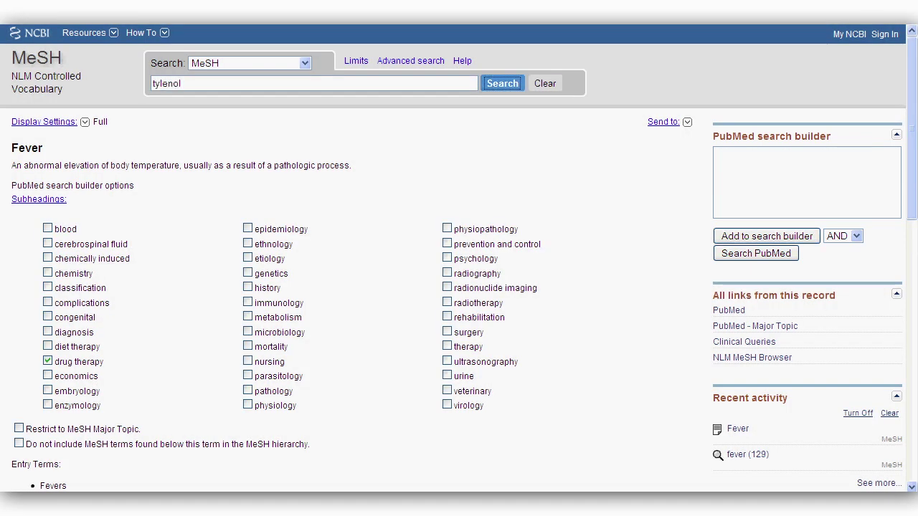
# - Run the MeSH search for 'tylenol' and review the Acetaminophen record
pyautogui.press('Return')
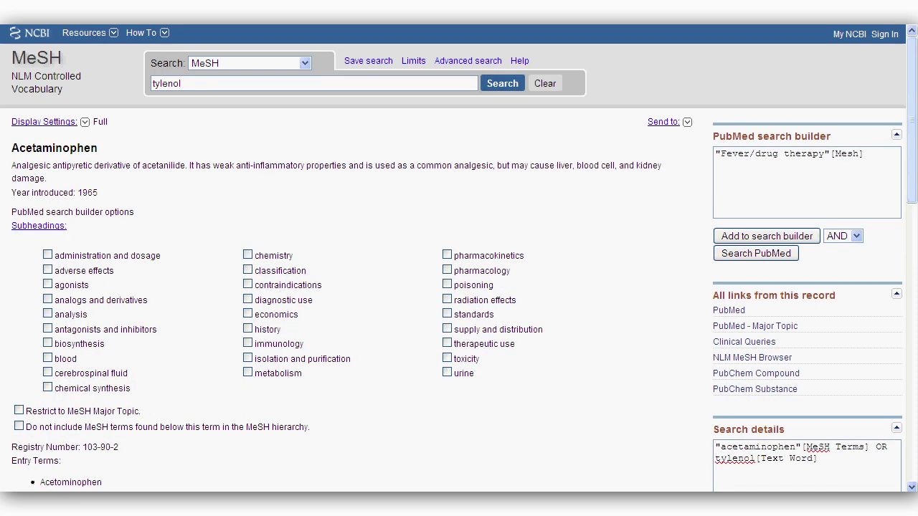
pyautogui.scroll(-3, 459, 258)
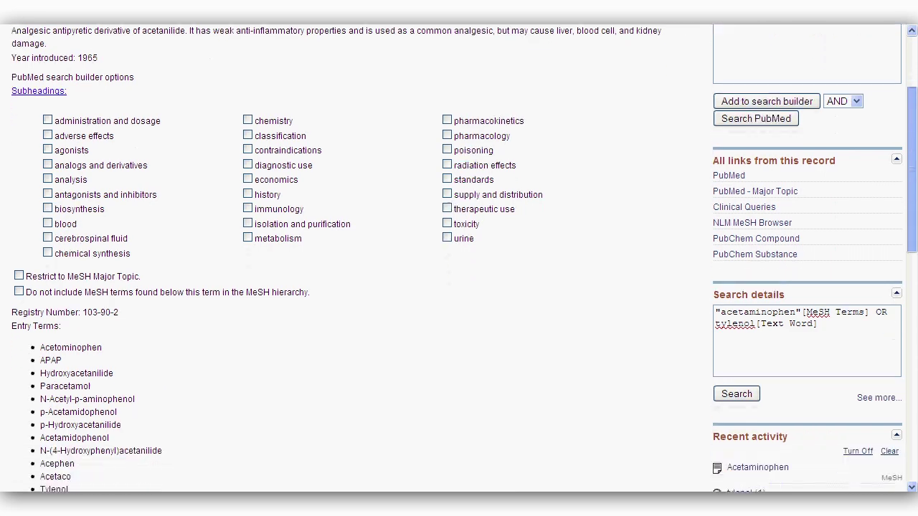
pyautogui.scroll(-5, 459, 258)
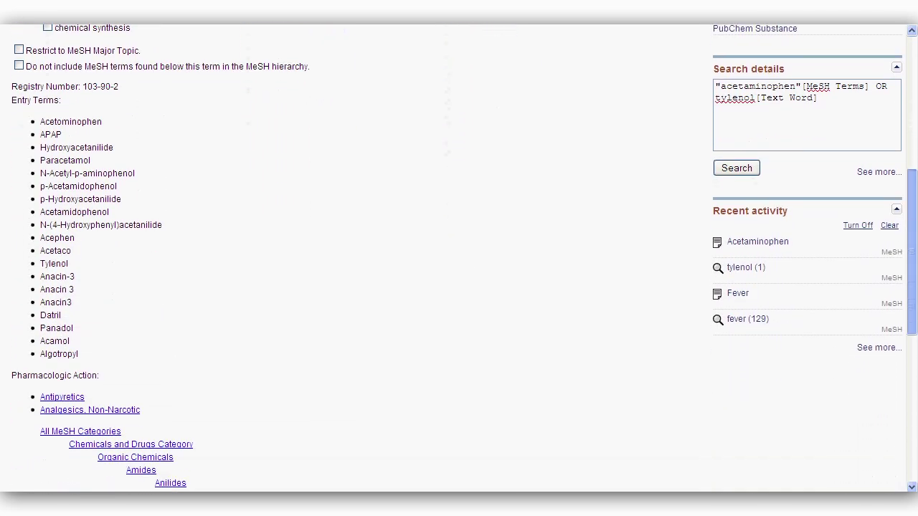
pyautogui.scroll(-2, 459, 258)
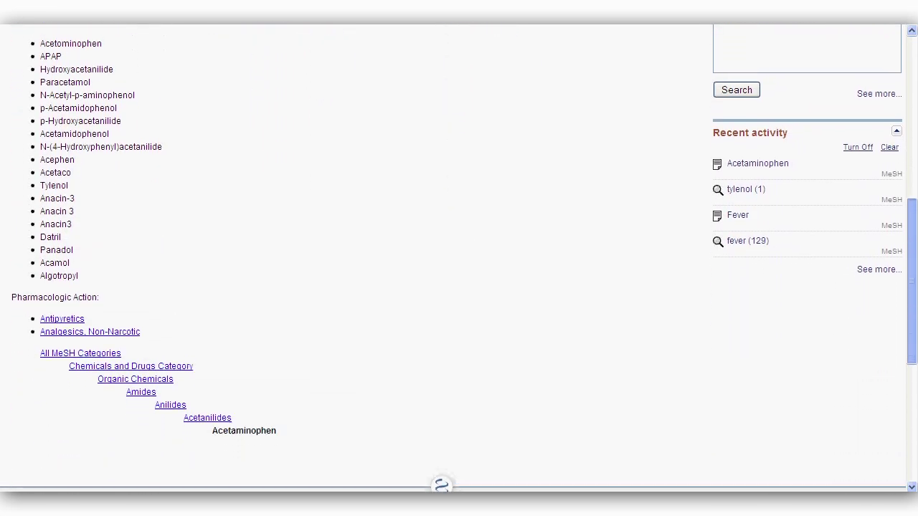
pyautogui.scroll(3, 459, 258)
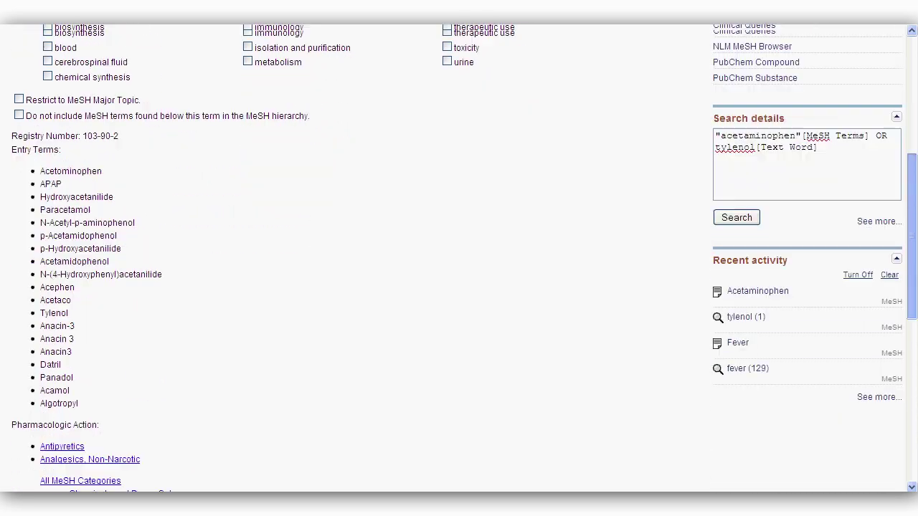
pyautogui.scroll(7, 459, 258)
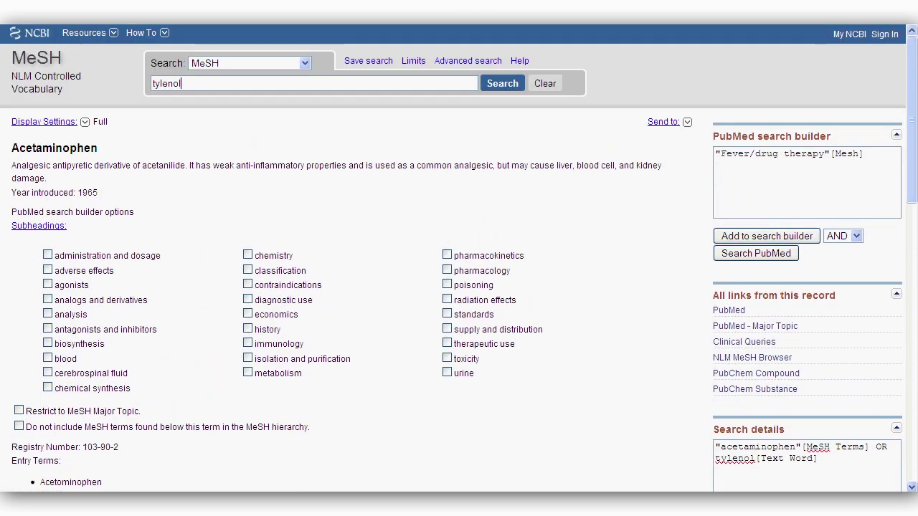
# - AND Acetaminophen/therapeutic use into the search builder, then clear the box and enter 'motrin'
pyautogui.click(447, 343)
pyautogui.click(767, 236)
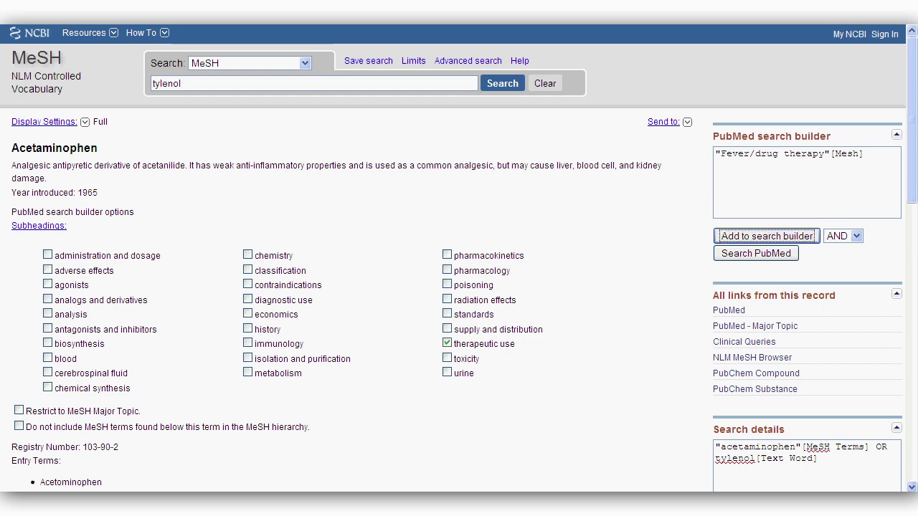
pyautogui.click(545, 84)
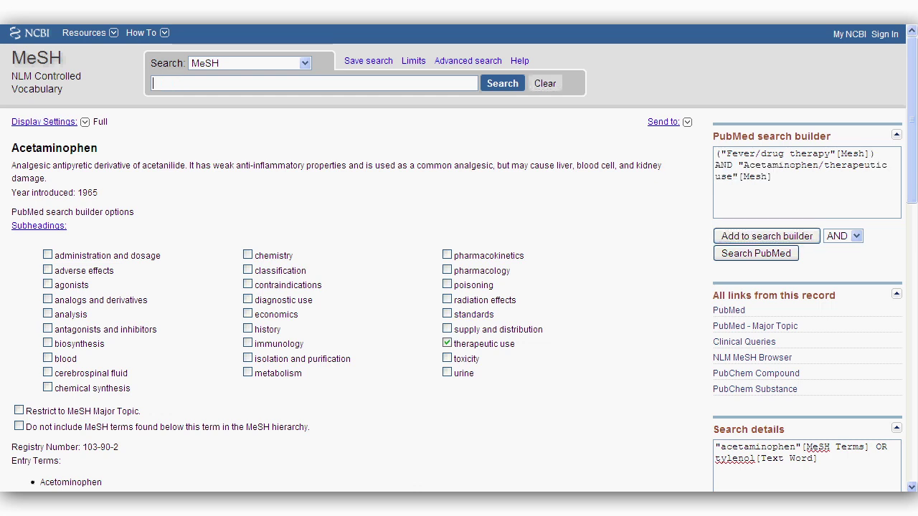
pyautogui.write('motrin')
pyautogui.press('Return')
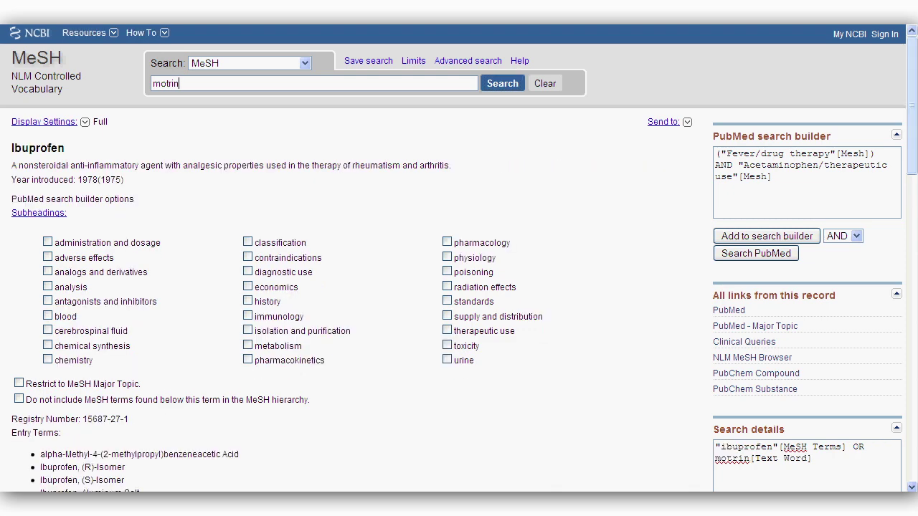
pyautogui.scroll(-1, 459, 259)
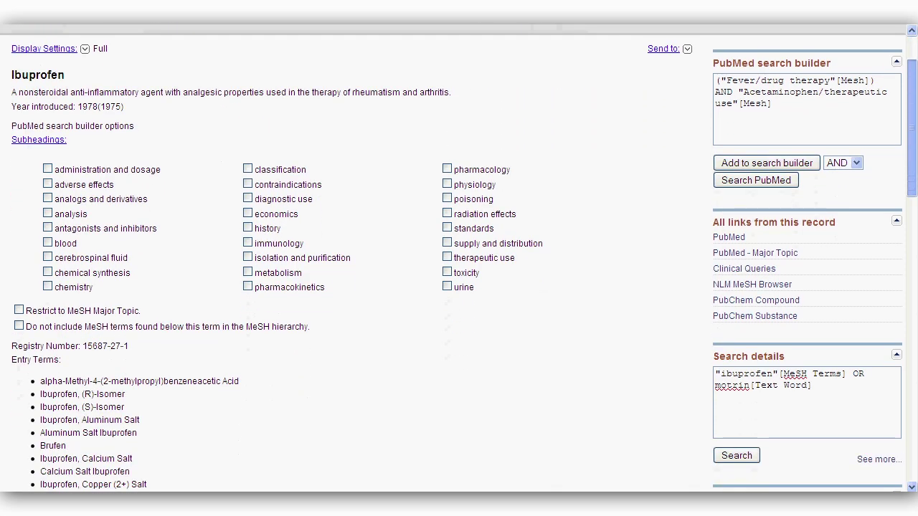
pyautogui.scroll(-4, 459, 259)
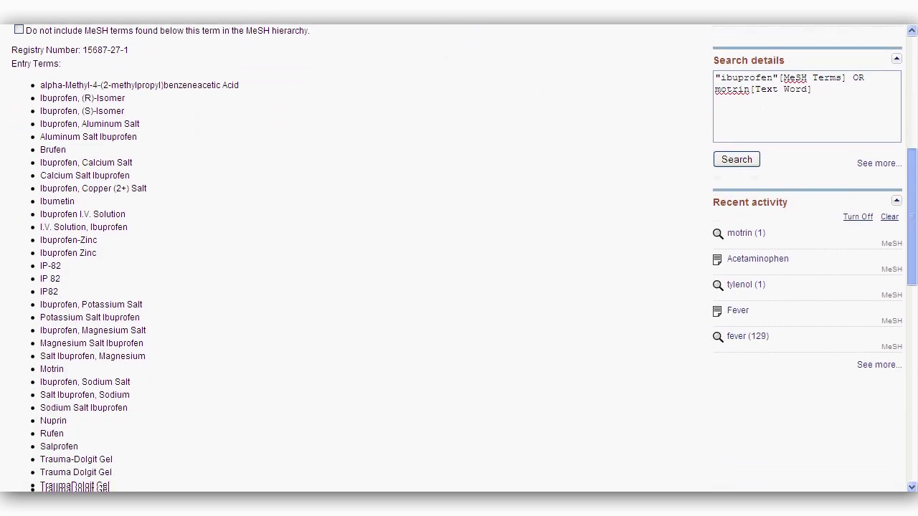
pyautogui.scroll(-4, 459, 258)
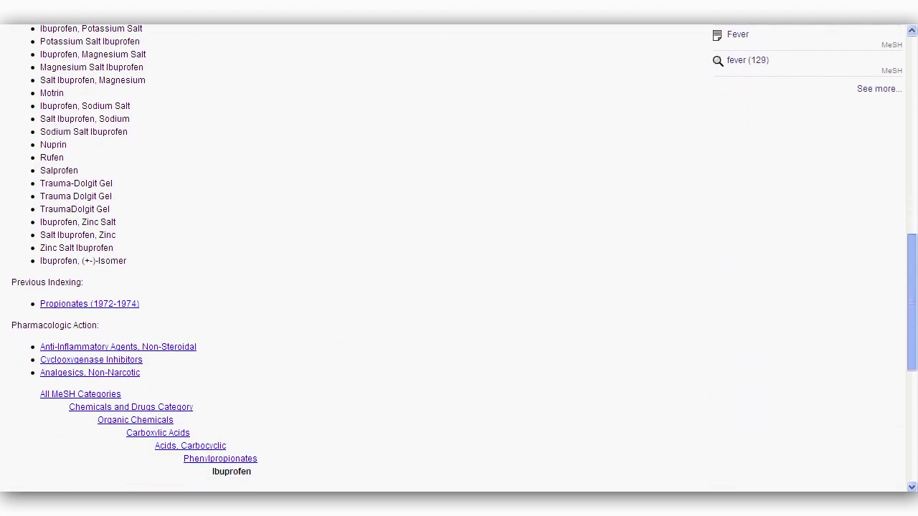
pyautogui.scroll(-1, 439, 430)
pyautogui.scroll(2, 439, 430)
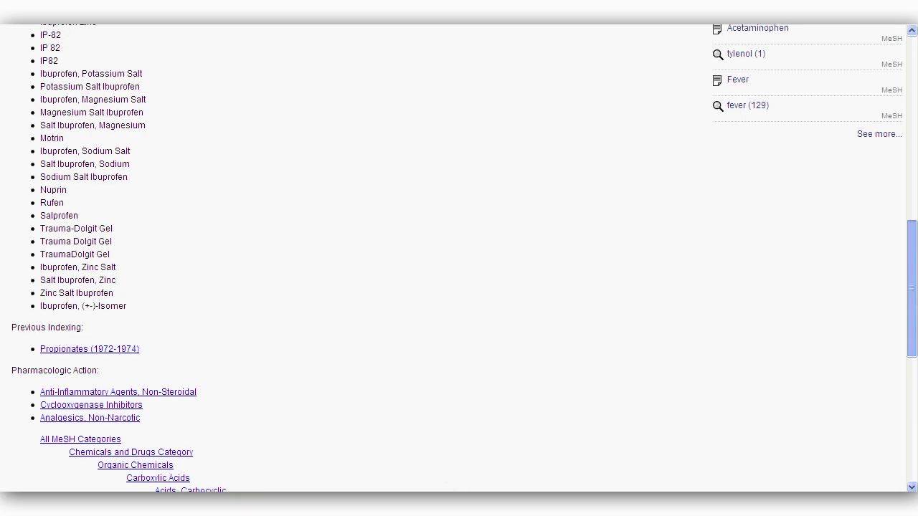
pyautogui.scroll(7, 458, 259)
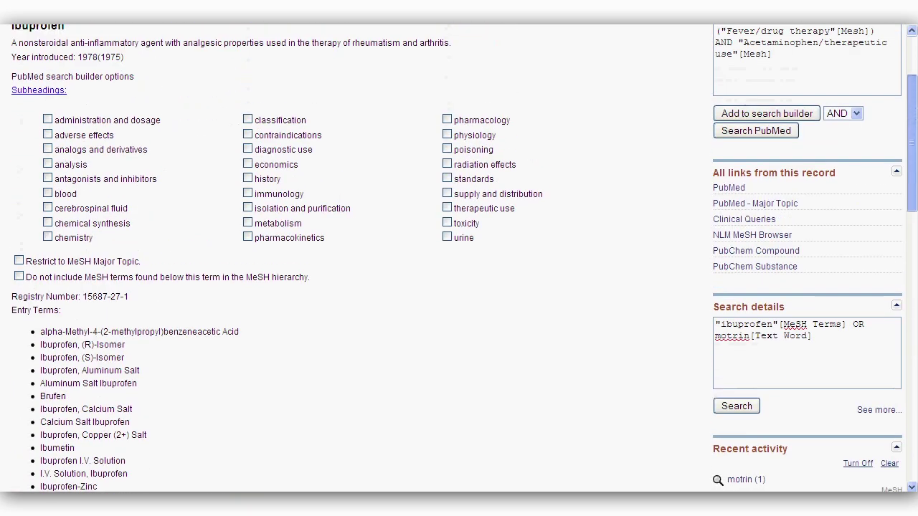
pyautogui.scroll(2, 459, 258)
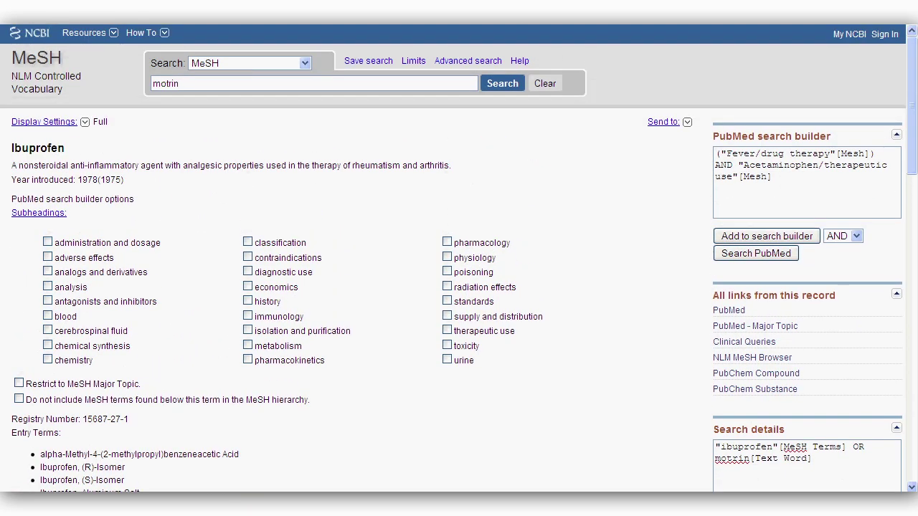
# - AND Ibuprofen/therapeutic use into the search builder alongside the Fever and Acetaminophen terms
pyautogui.click(447, 330)
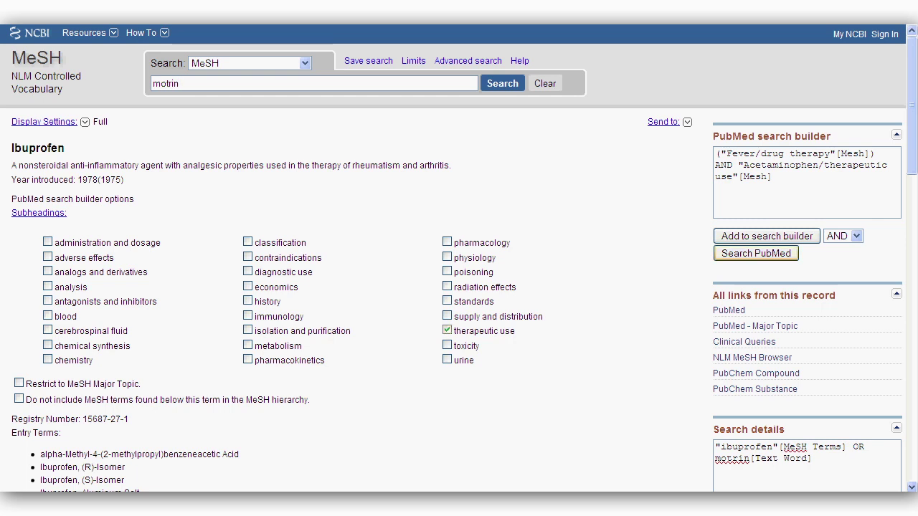
pyautogui.click(766, 236)
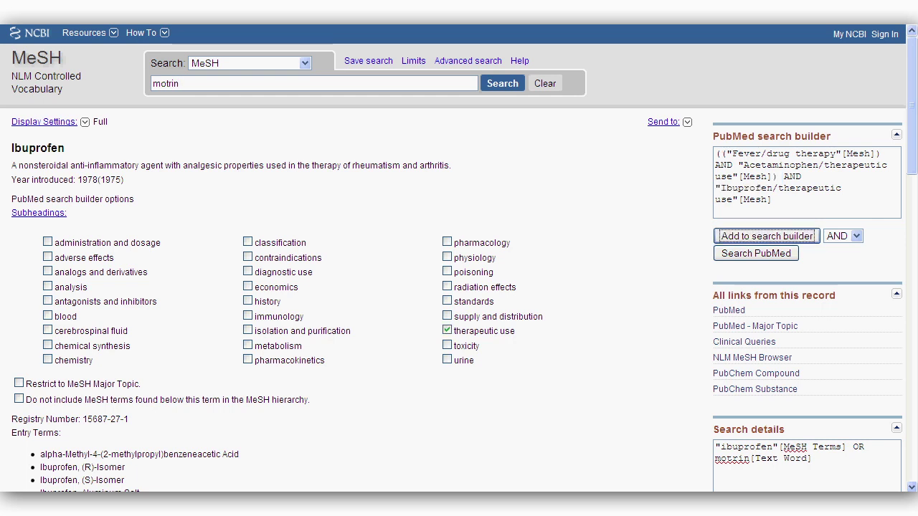
pyautogui.scroll(-1, 459, 258)
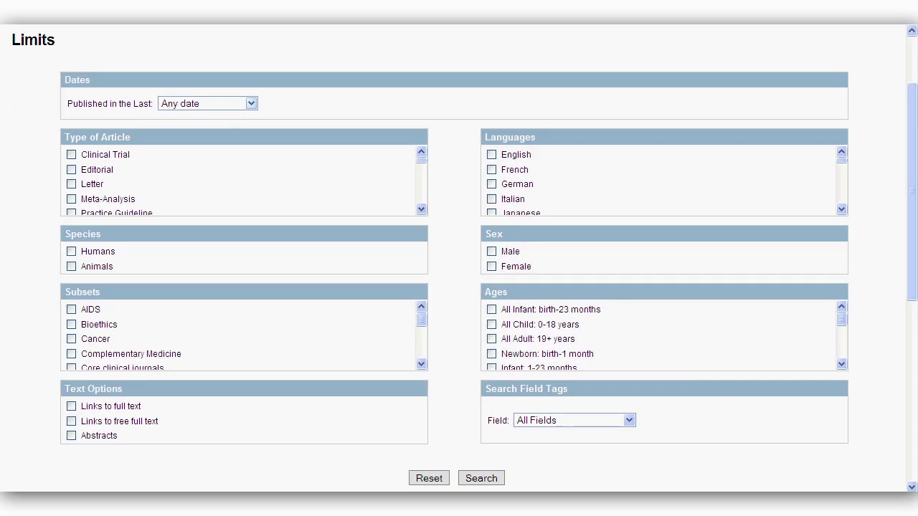
# - Limit the search to the last 5 years, English and Humans, and rerun it for 37 results
pyautogui.hotkey('alt', 'Down')
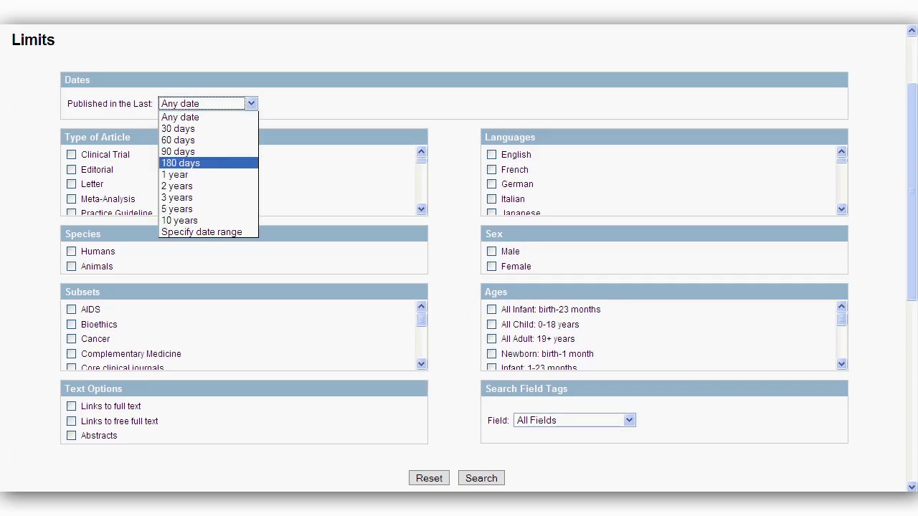
pyautogui.press('Down')
pyautogui.press('Return')
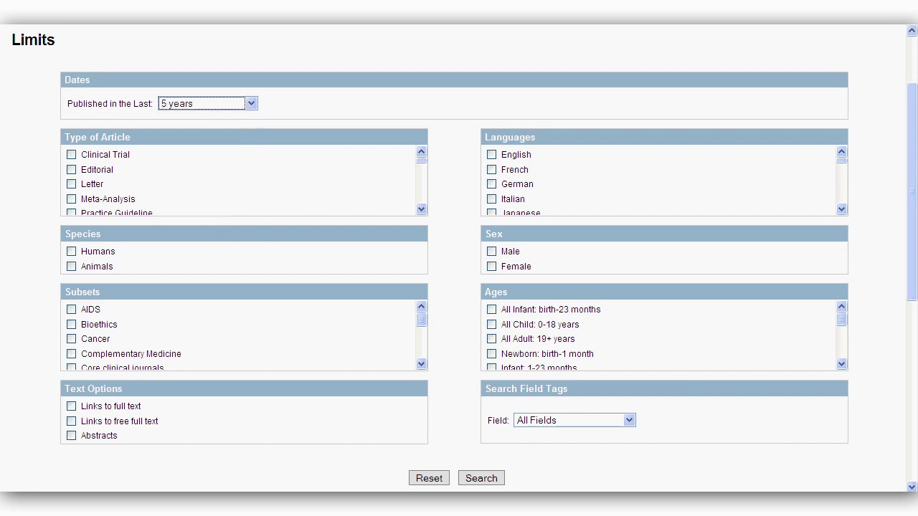
pyautogui.scroll(-2, 244, 183)
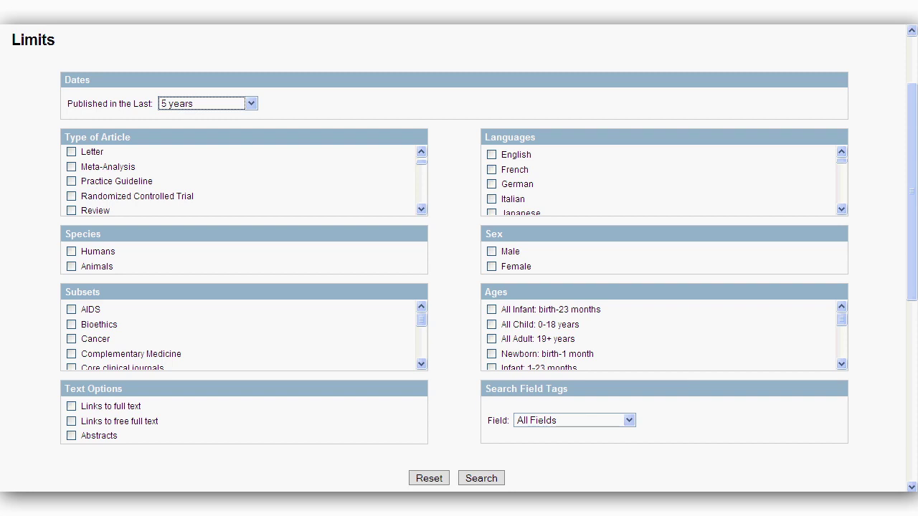
pyautogui.scroll(-5, 244, 335)
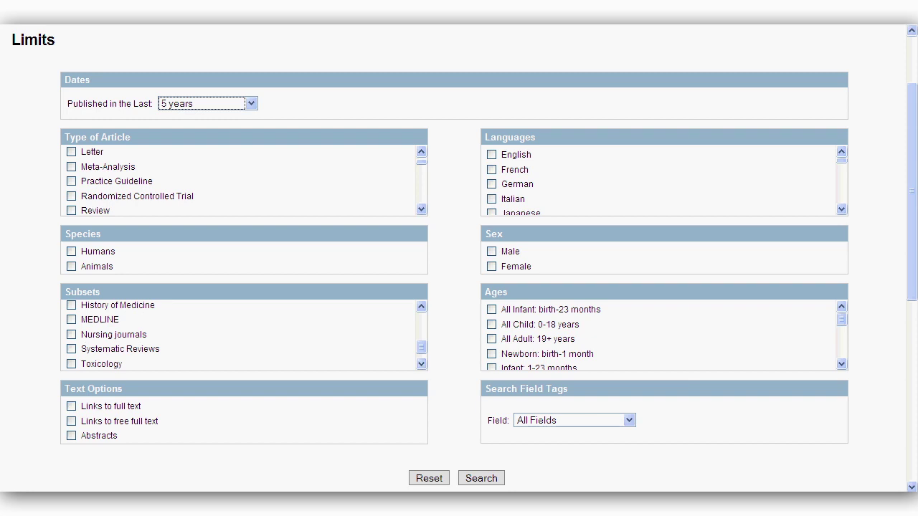
pyautogui.scroll(-4, 663, 335)
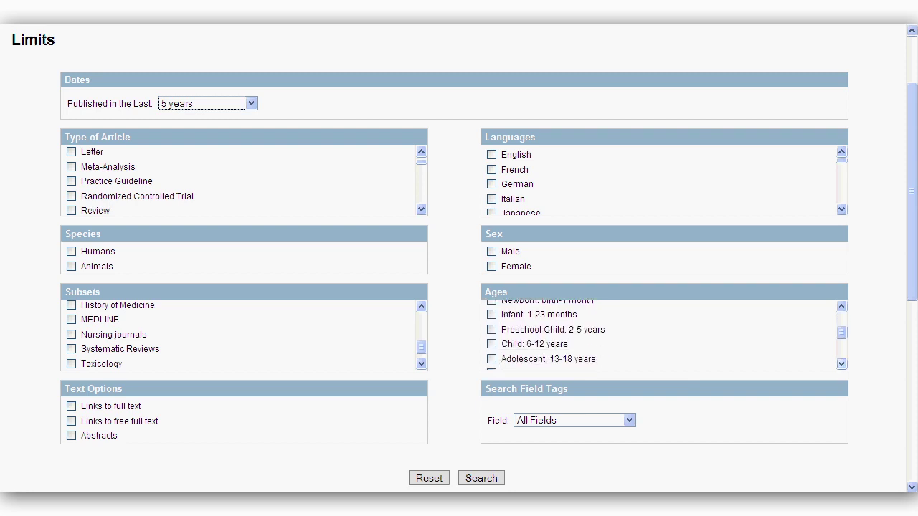
pyautogui.scroll(-4, 664, 335)
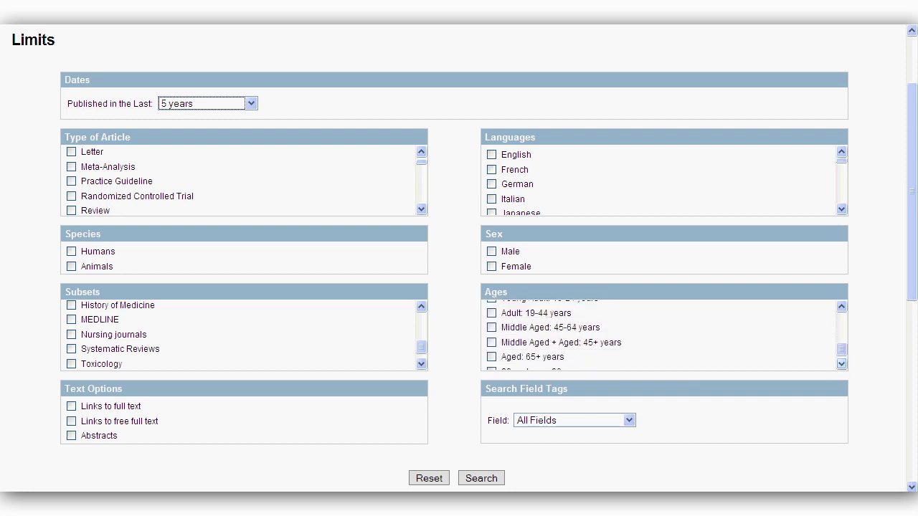
pyautogui.scroll(-1, 663, 335)
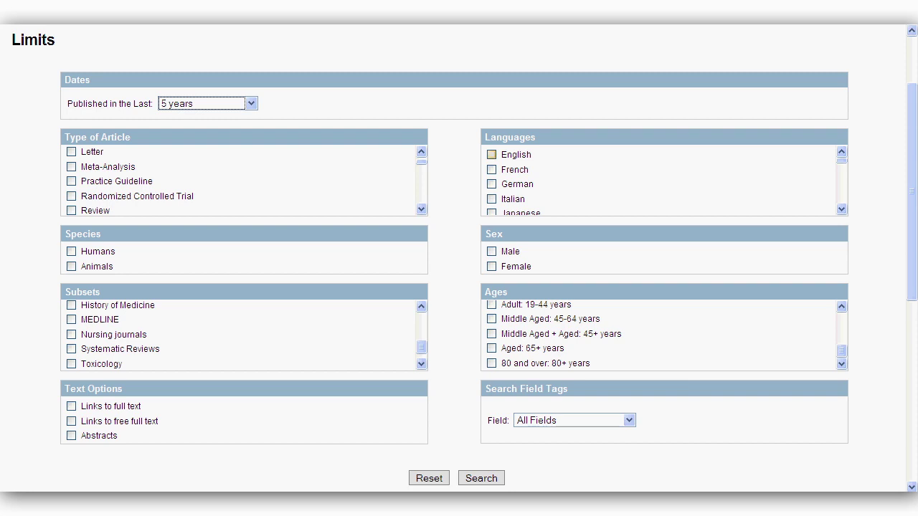
pyautogui.click(491, 154)
pyautogui.click(71, 251)
pyautogui.click(481, 479)
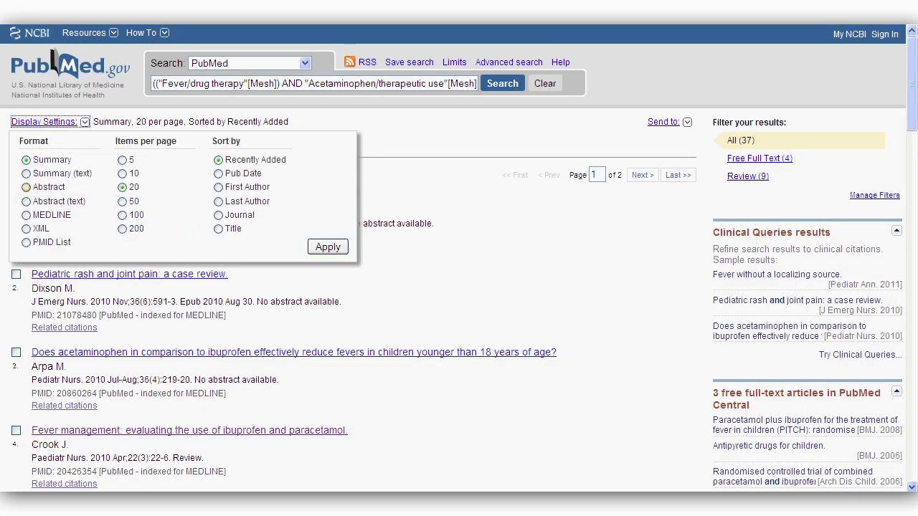
# - Display the 37 results in Abstract format, 200 per page, and scroll through them
pyautogui.click(26, 187)
pyautogui.click(122, 229)
pyautogui.click(328, 247)
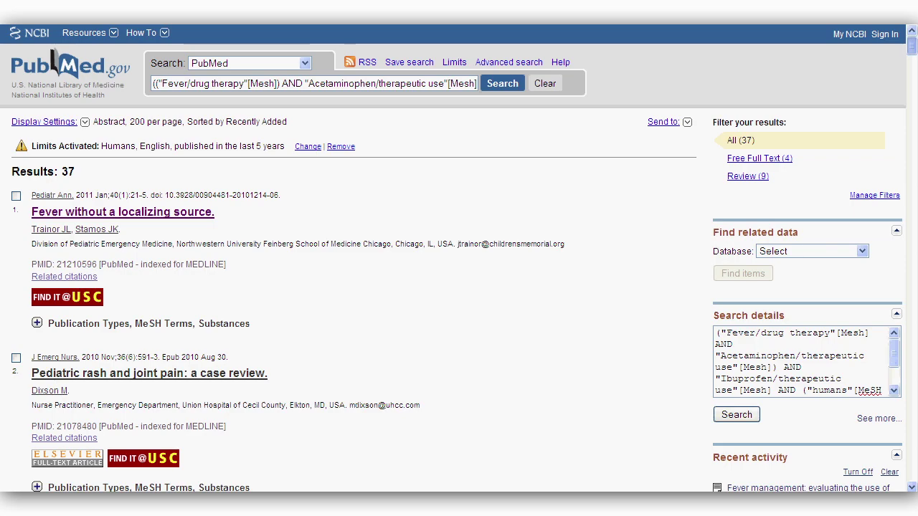
pyautogui.scroll(-3, 459, 258)
pyautogui.scroll(-8, 459, 258)
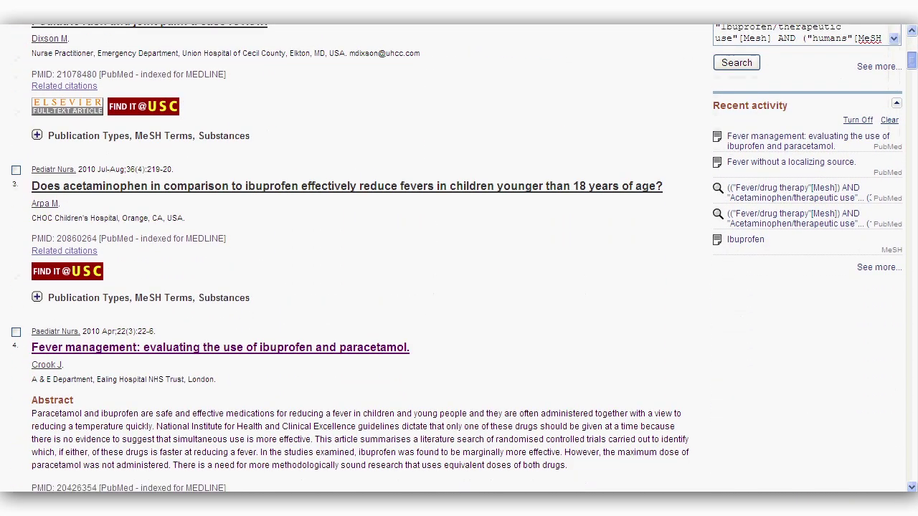
pyautogui.scroll(-12, 459, 258)
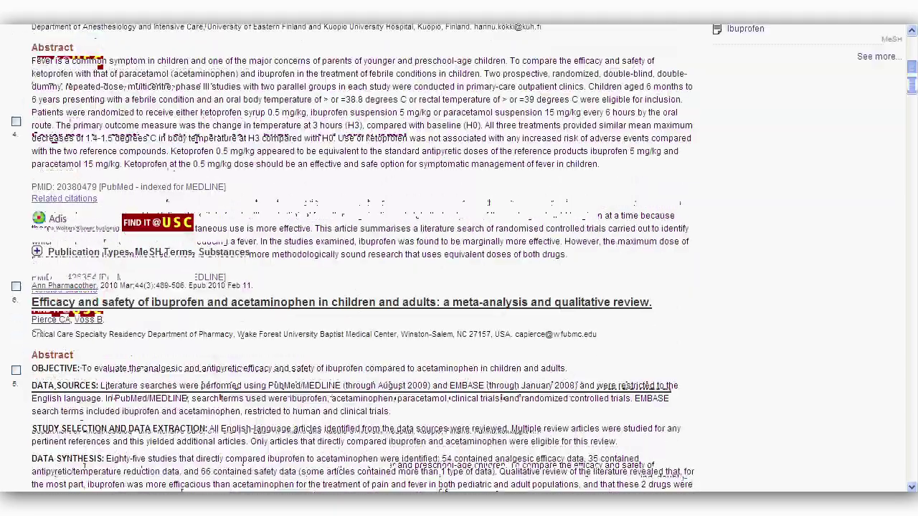
pyautogui.scroll(20, 459, 258)
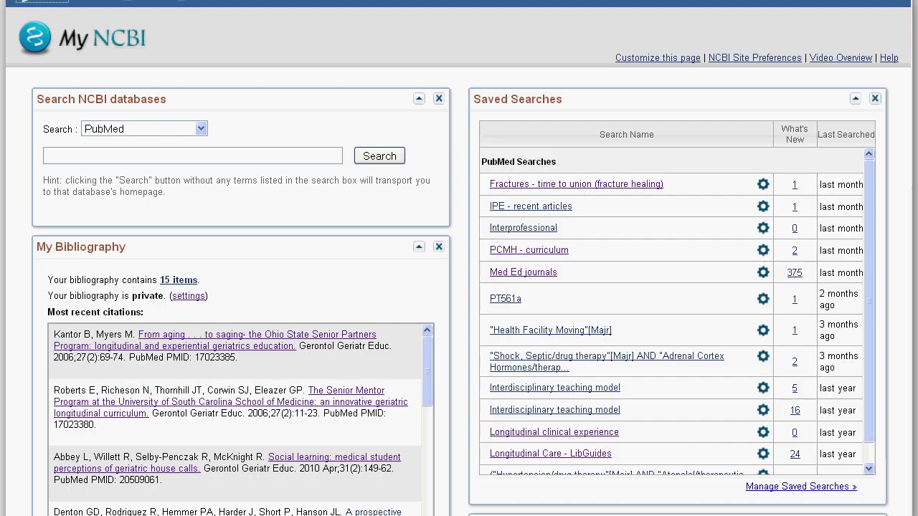
pyautogui.scroll(-5, 458, 258)
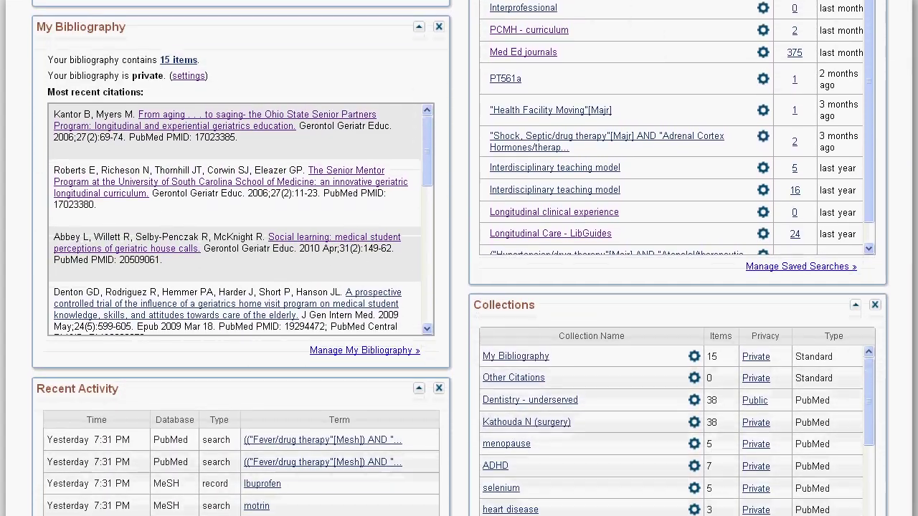
pyautogui.scroll(-5, 459, 258)
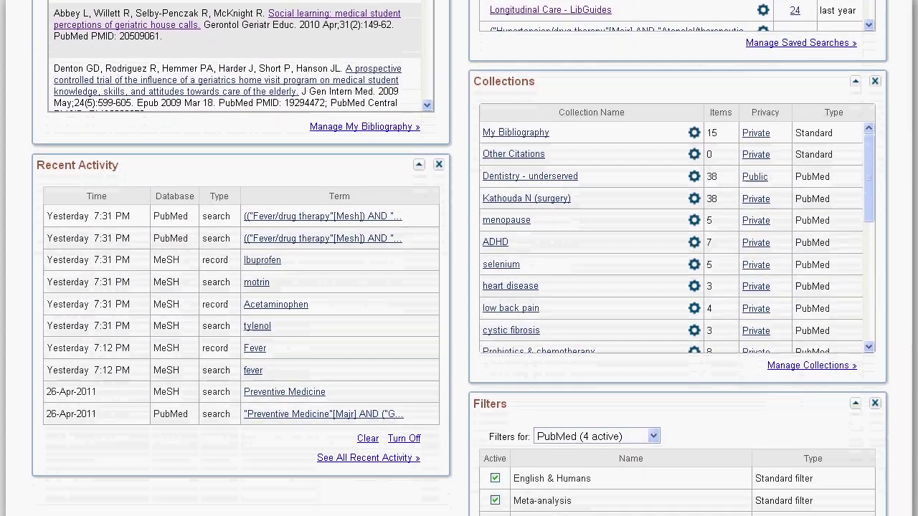
pyautogui.scroll(-3, 459, 258)
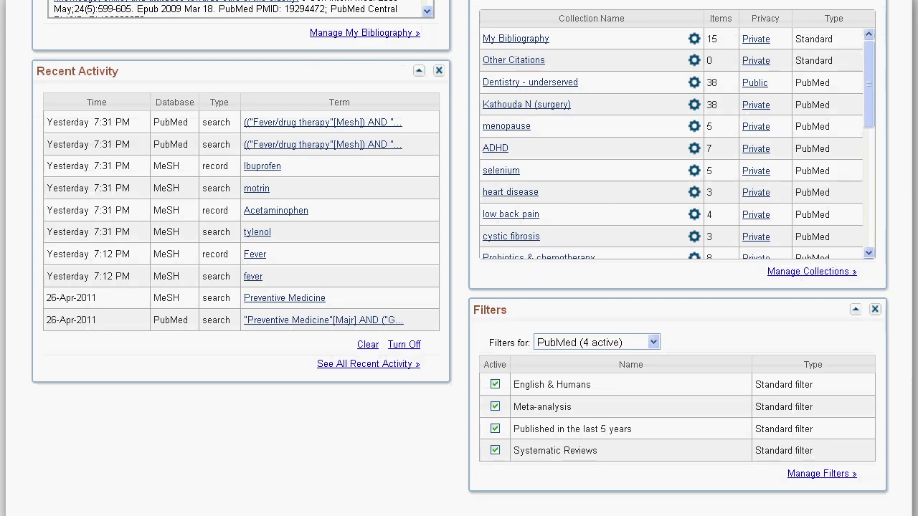
pyautogui.scroll(3, 459, 258)
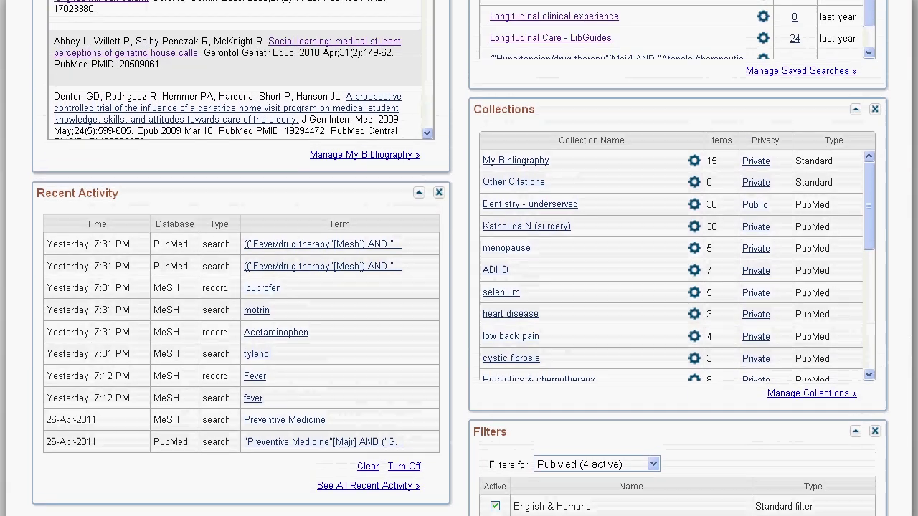